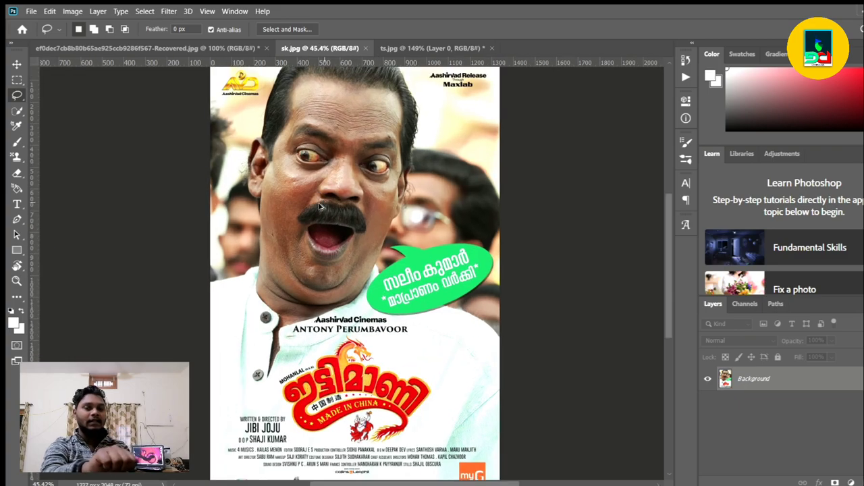
- Outline the man's face in sk.jpg with a freehand Lasso selection running from the forehead down around the chin
scroll(364, 277, "up", 2)
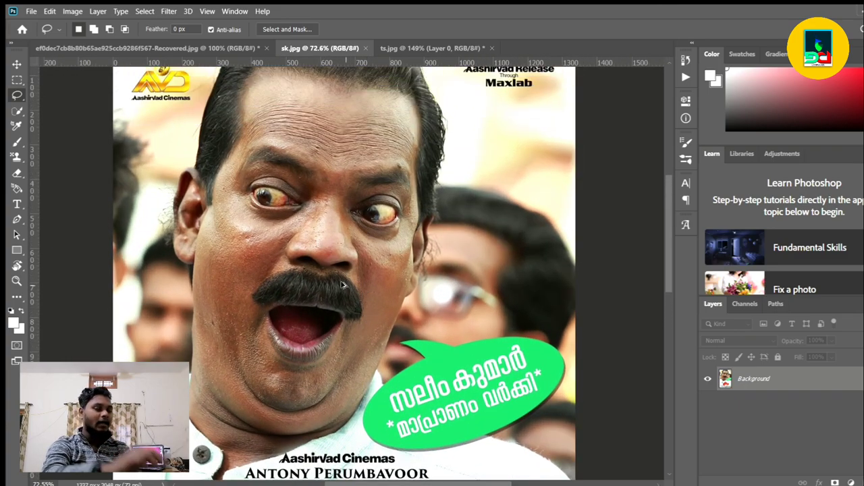
scroll(344, 284, "up", 2)
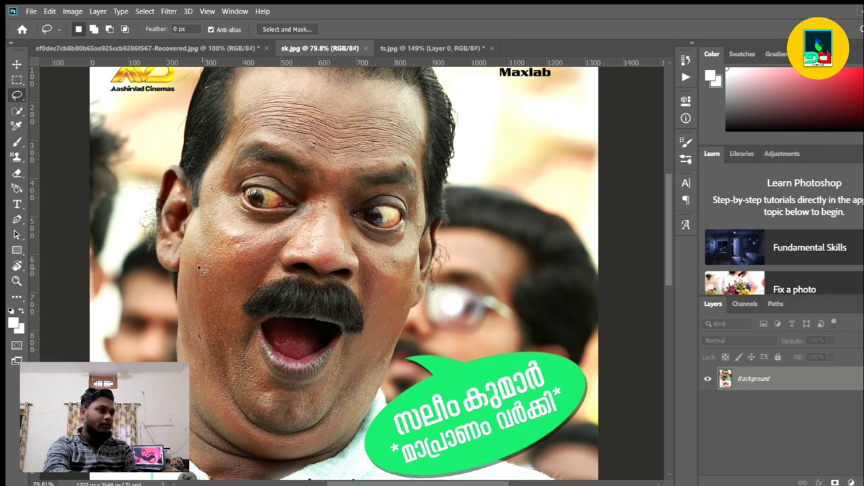
scroll(197, 265, "up", 2)
scroll(210, 270, "up", 1)
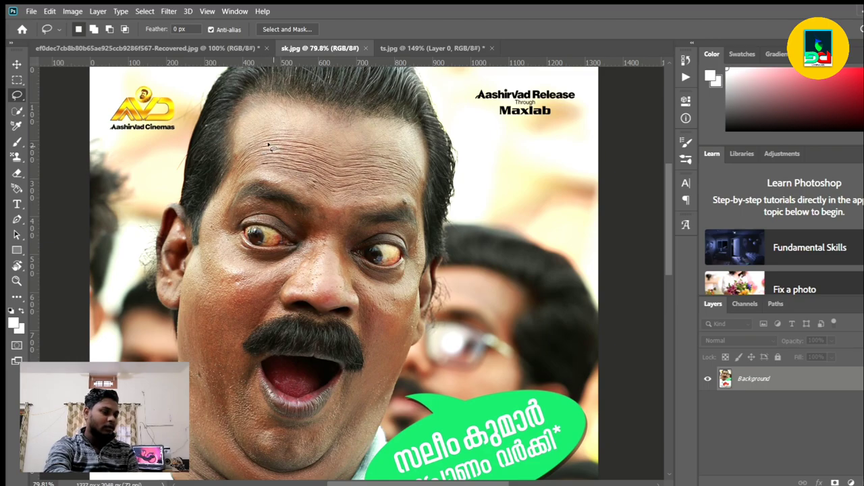
mouse_move(250, 145)
left_mouse_down()
mouse_move(334, 139)
mouse_move(380, 160)
mouse_move(407, 196)
mouse_move(415, 221)
mouse_move(400, 311)
mouse_move(356, 397)
left_mouse_up()
mouse_move(288, 435)
left_mouse_down()
mouse_move(260, 429)
mouse_move(227, 386)
mouse_move(216, 341)
mouse_move(208, 229)
mouse_move(250, 145)
mouse_move(264, 145)
left_mouse_up()
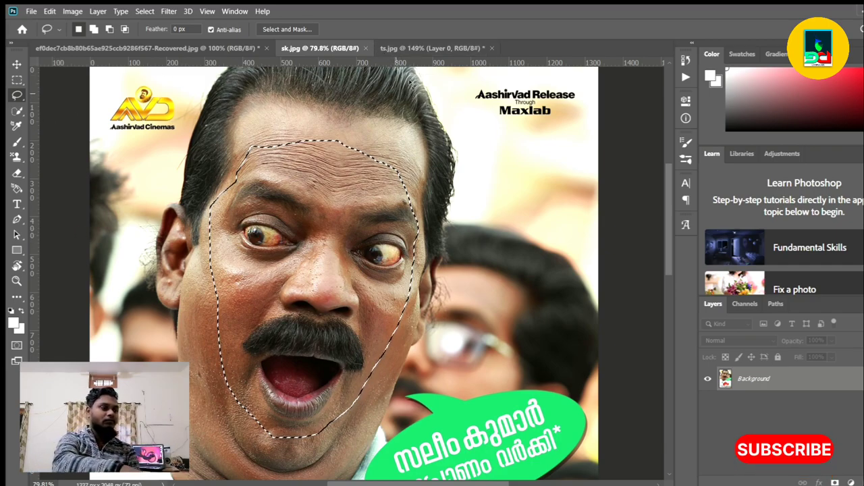
- Copy the selected face from sk.jpg and paste it into ts.jpg as a new layer
key("ctrl+Tab")
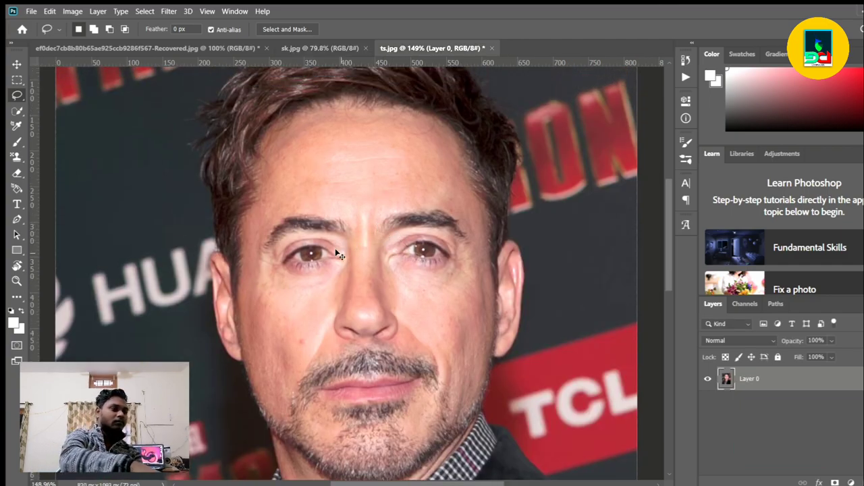
key("ctrl+v")
scroll(426, 230, "down", 5)
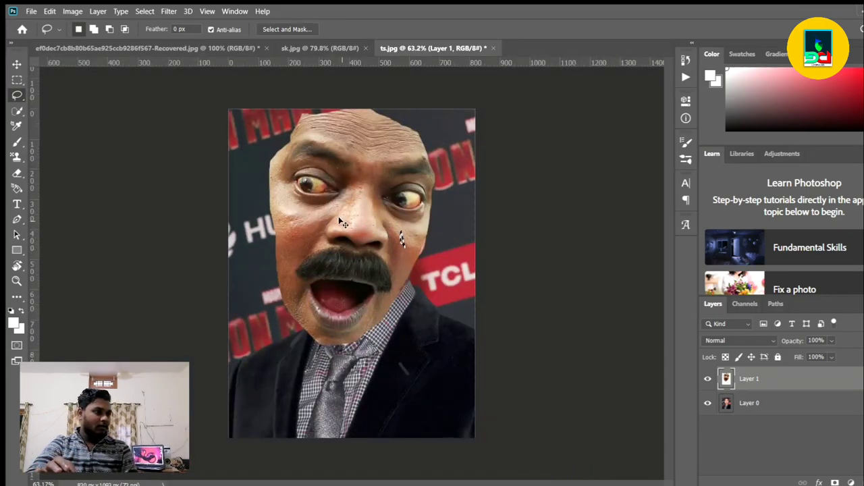
- Scale the pasted face layer down to about 58.5% and move it over the face in the photo
left_click(16, 64)
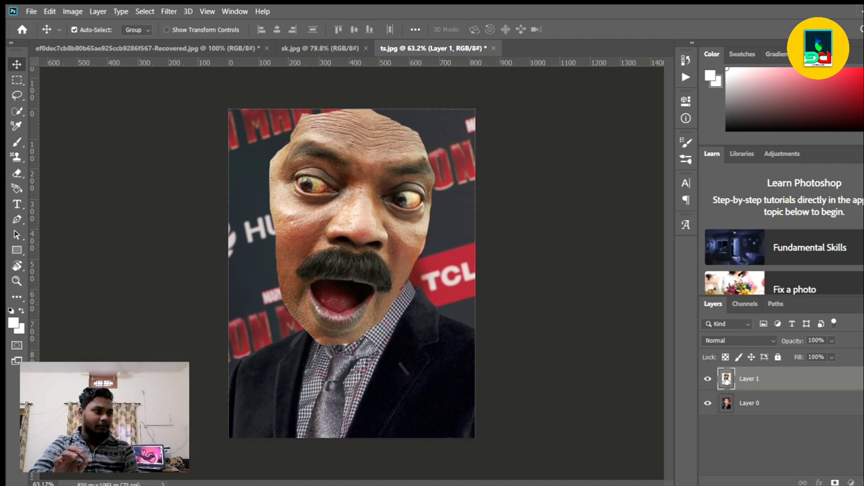
key("ctrl")
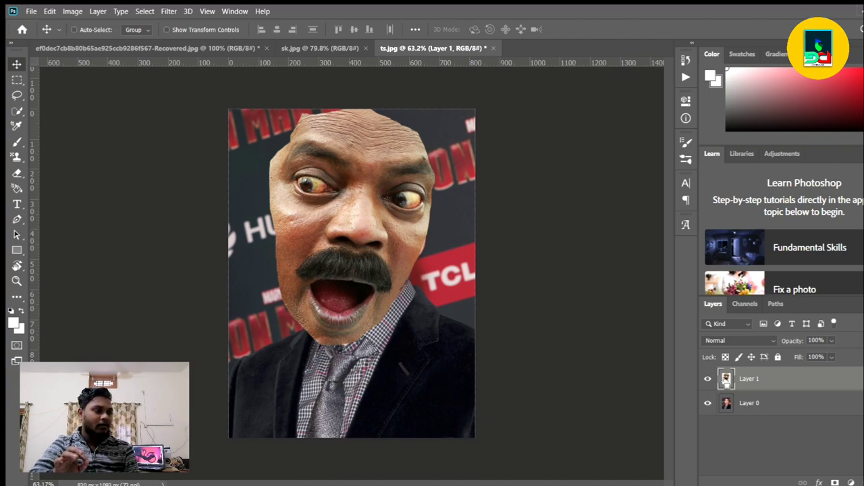
key("ctrl+t")
left_click_drag(431, 108, 379, 254)
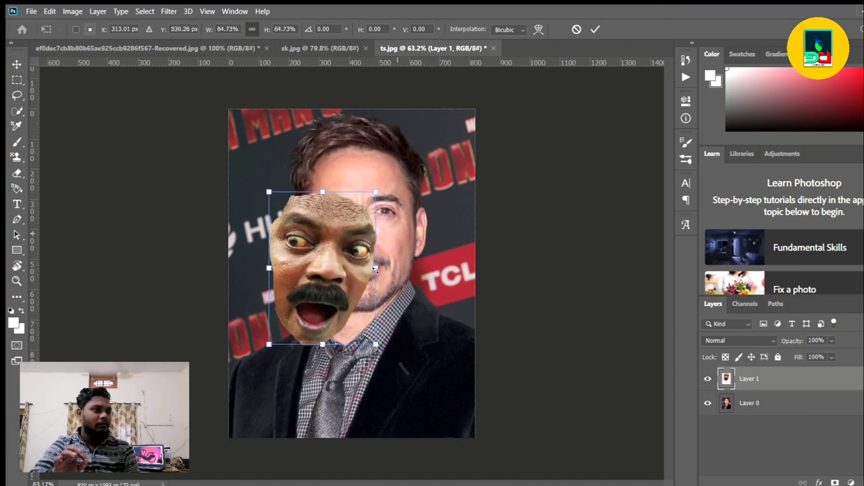
left_click_drag(341, 284, 388, 248)
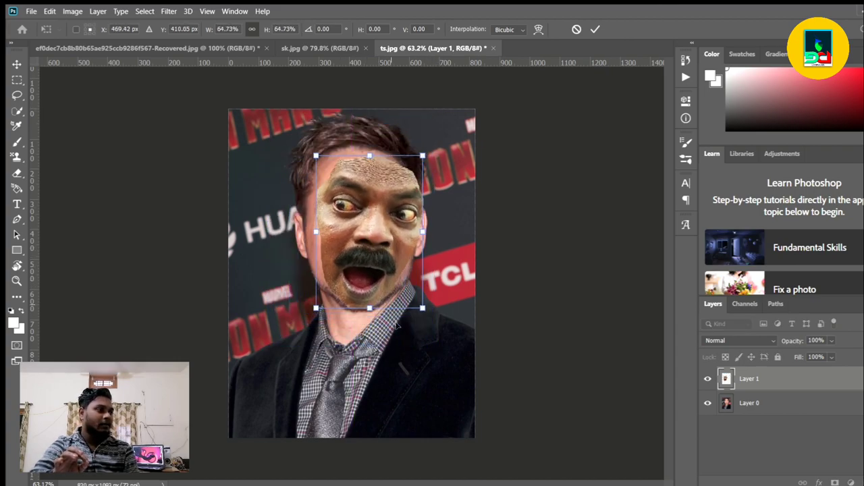
left_click_drag(424, 309, 402, 301)
left_click_drag(382, 260, 375, 265)
- Line up the pasted face with the face underneath at 49% opacity, and apply the transform with opacity back at 100%
left_click(831, 341)
left_click_drag(828, 348, 811, 344)
left_click_drag(380, 222, 380, 225)
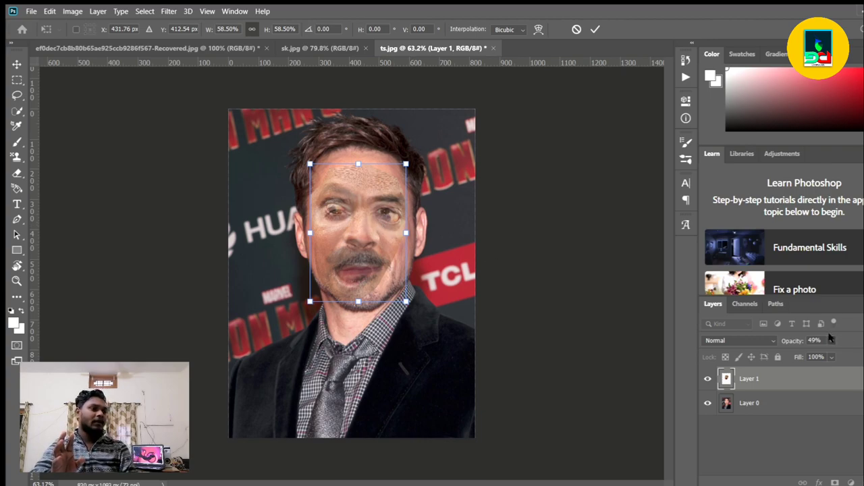
left_click_drag(837, 356, 863, 356)
key("Return")
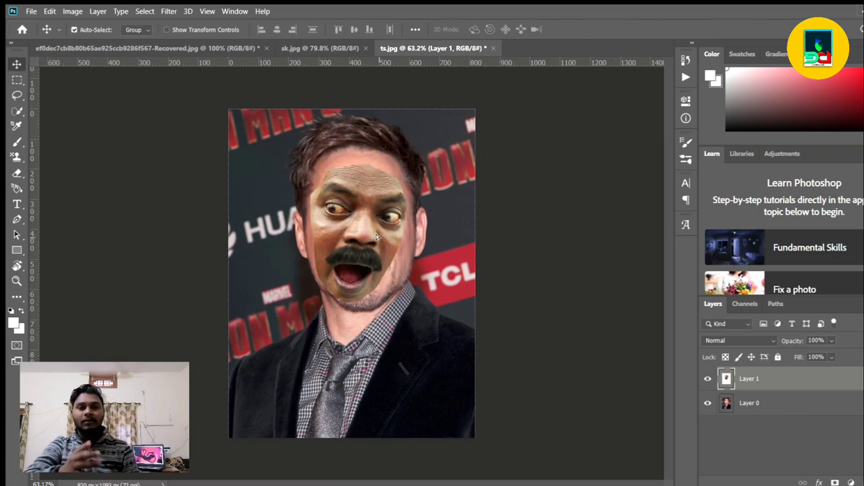
- Fine-tune the horizontal position of the pasted face so it sits centred on the head
left_click_drag(376, 234, 385, 234)
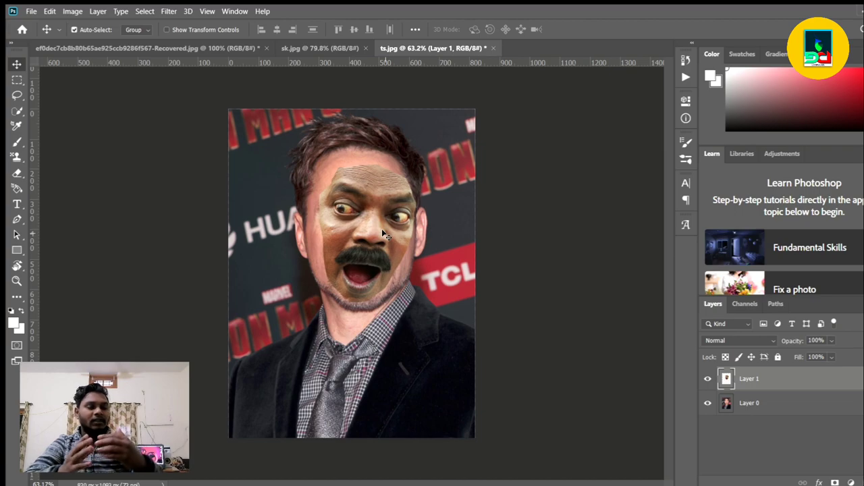
key("Left")
key("Left")
key("Left")
key("Left")
key("Left")
key("Left")
key("Left")
key("Left")
key("Left")
key("Left")
key("Left")
key("Left")
key("Left")
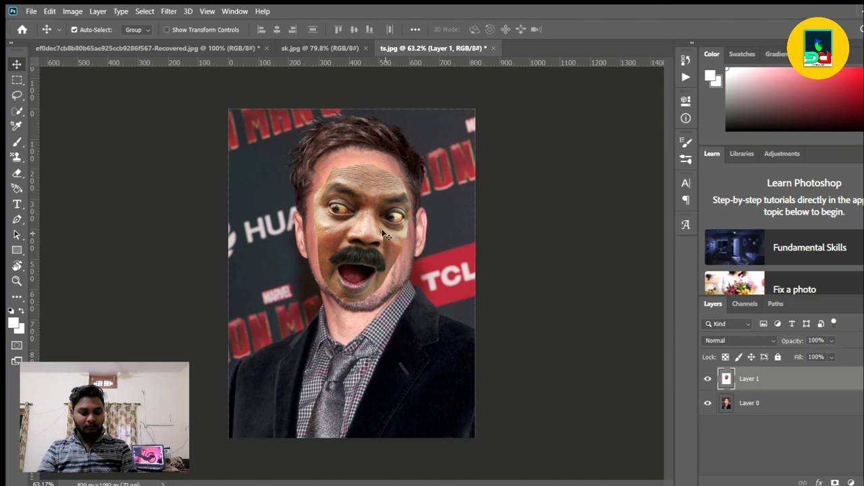
left_click_drag(366, 237, 367, 239)
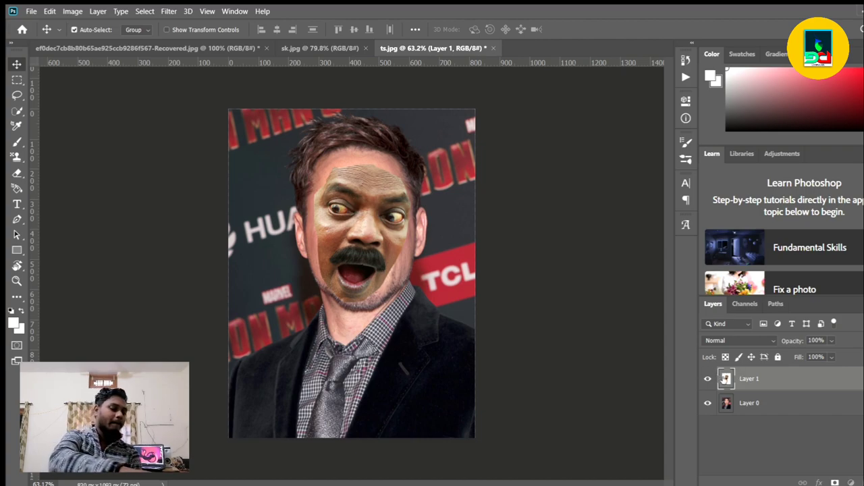
- Load the outline of the Layer 1 face as a selection and contract it slightly inside the face's edge
key("ctrl")
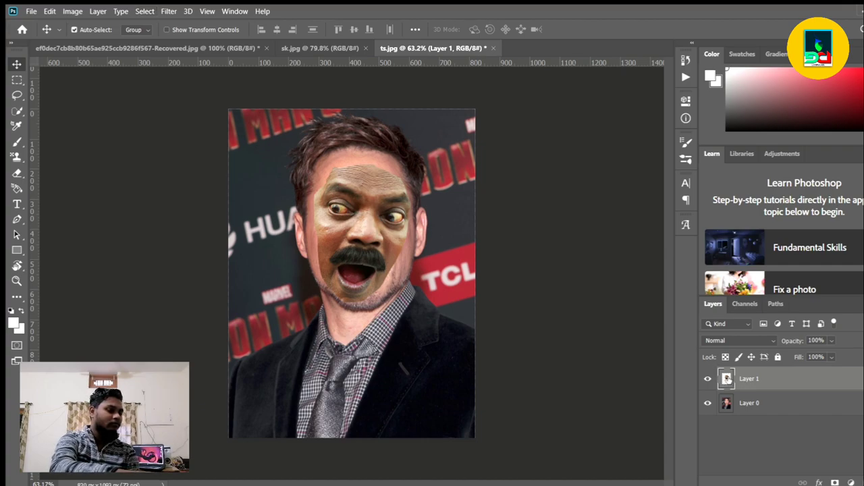
key("h")
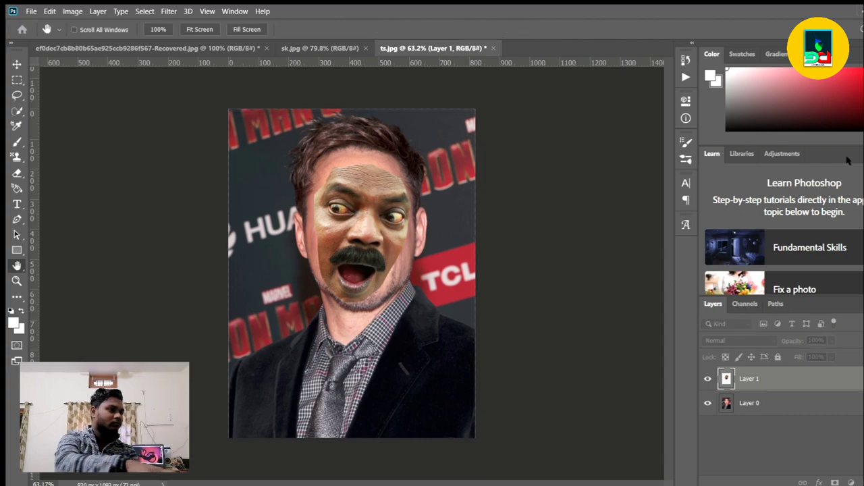
left_click(858, 131)
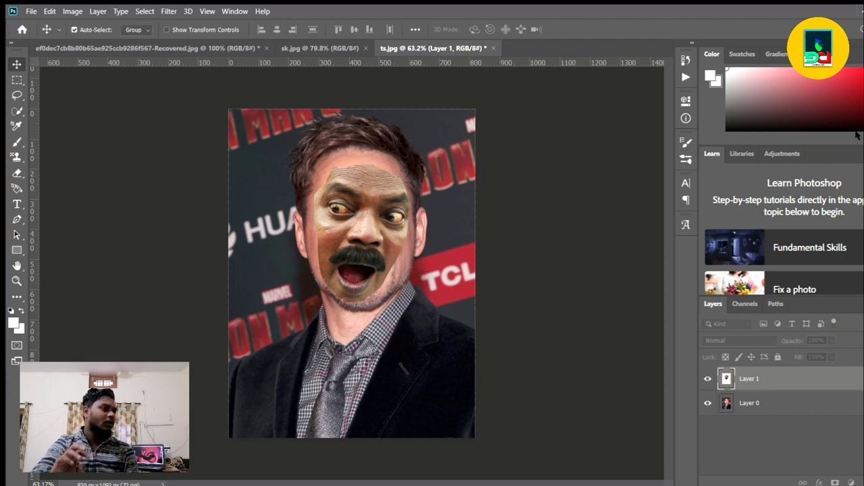
left_click(726, 379, "ctrl")
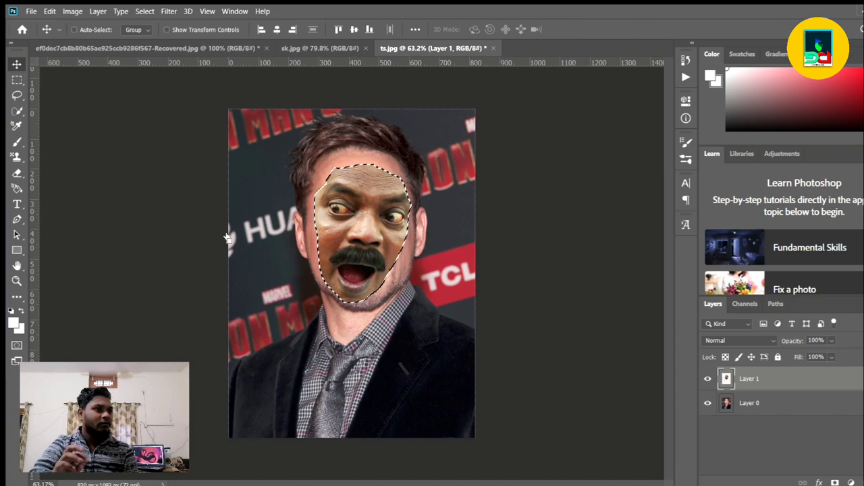
key("h")
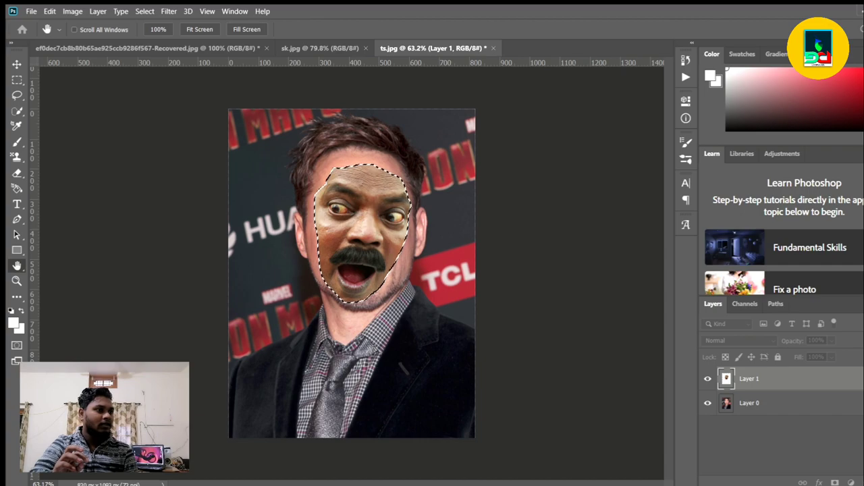
key("v")
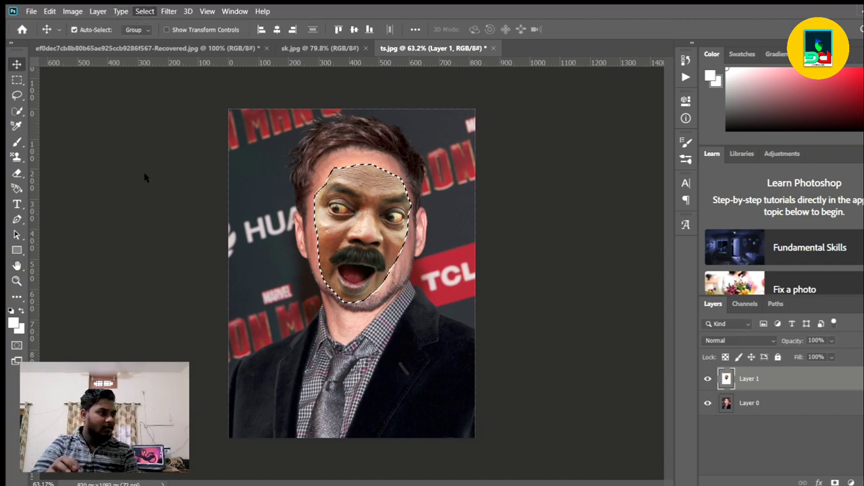
left_click(279, 204)
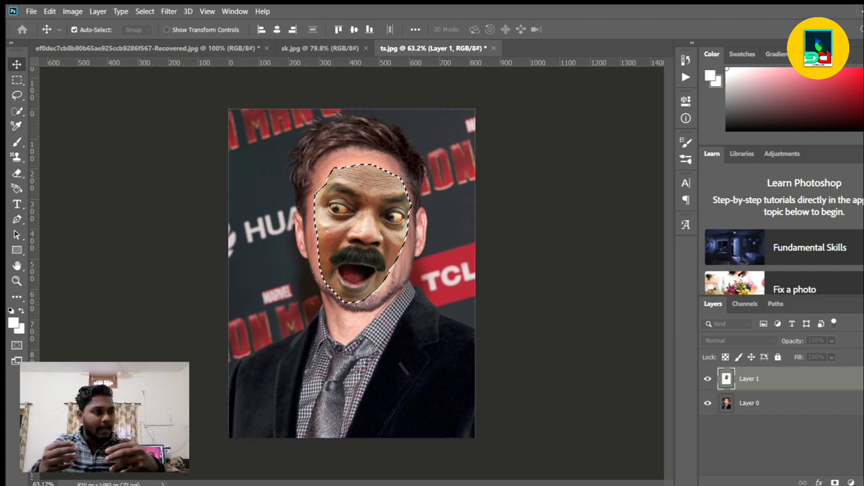
left_click(514, 168)
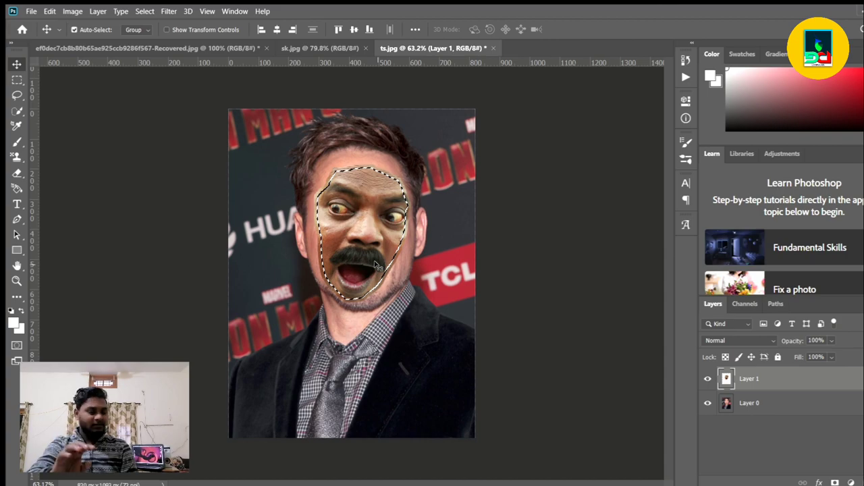
- Work on Layer 0 with the contracted face selection, and select Layer 0 and Layer 1 together with the outline deselected
scroll(377, 264, "up", 5)
scroll(377, 265, "down", 5)
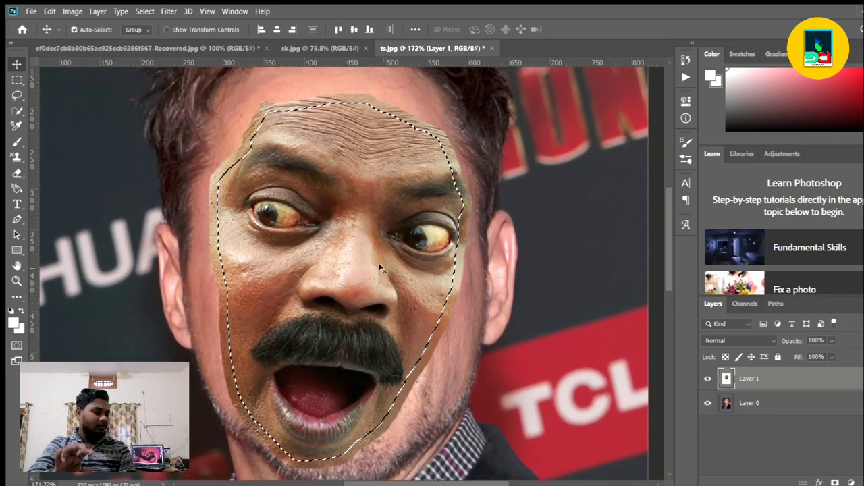
scroll(387, 270, "down", 2)
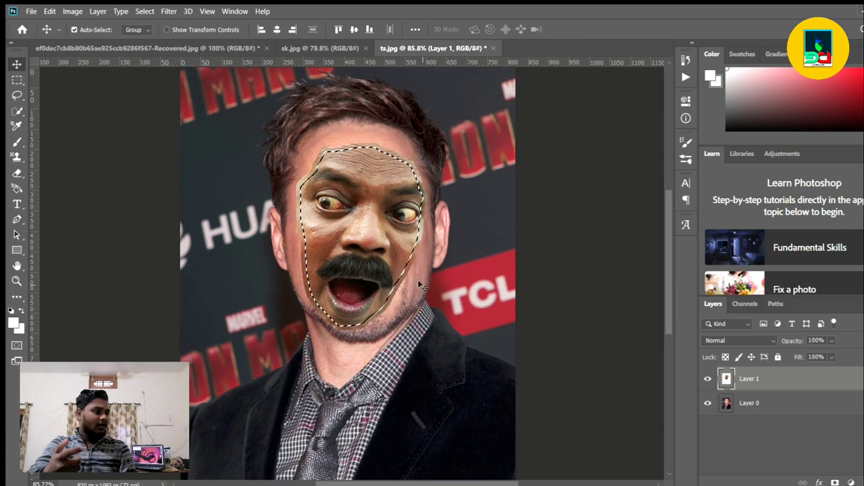
left_click(795, 409)
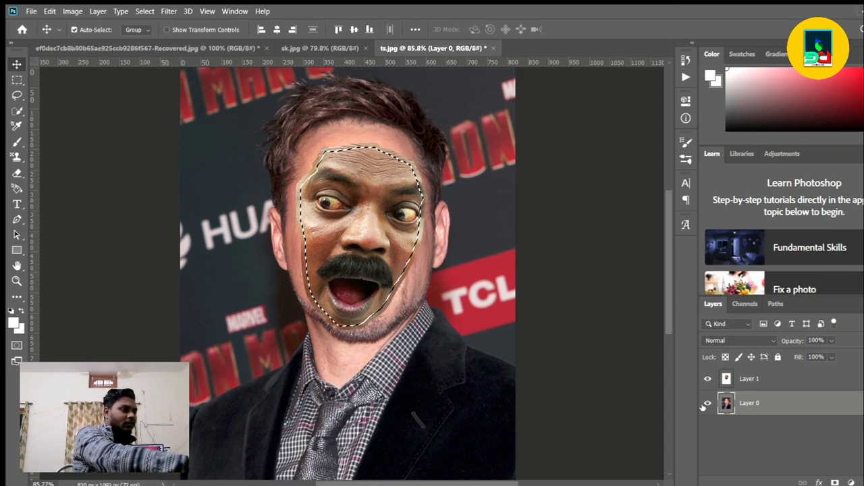
double_click(750, 403)
left_click(850, 410)
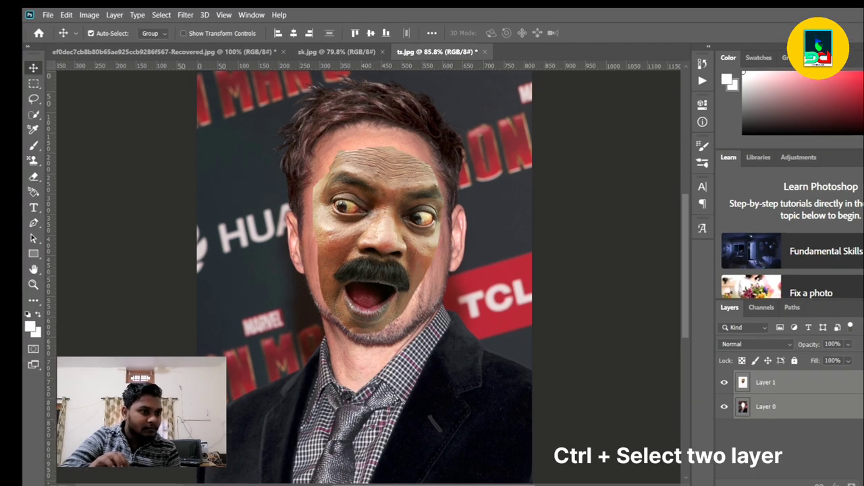
- Auto-blend the selected Layer 1 and Layer 0 so the pasted face merges seamlessly with the head
scroll(599, 316, "up", 4)
scroll(259, 374, "left", 7)
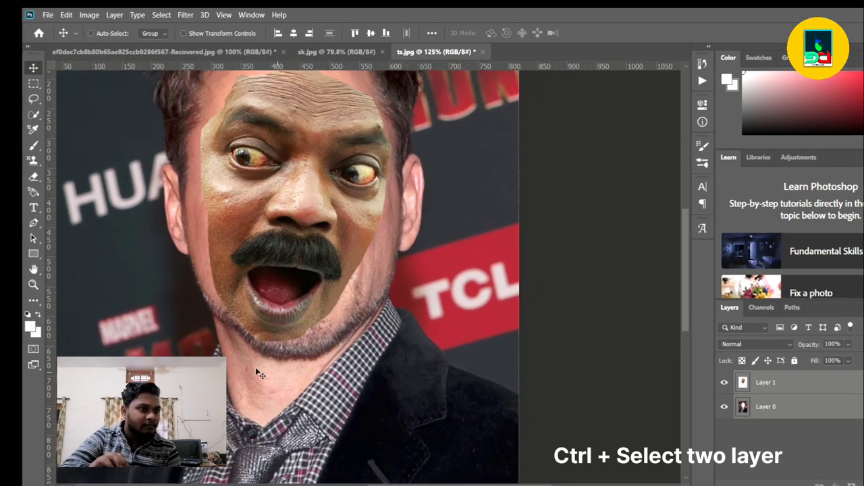
scroll(403, 352, "up", 2)
scroll(404, 352, "up", 2)
scroll(412, 369, "down", 1)
scroll(413, 369, "up", 1)
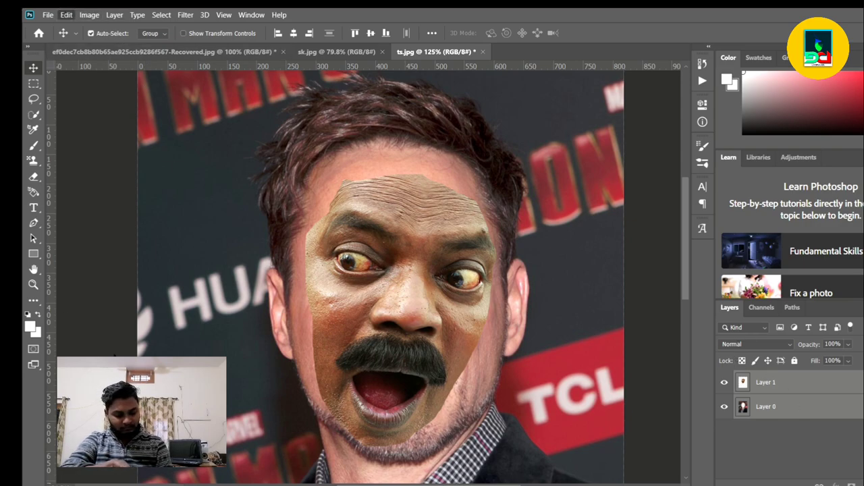
left_click(209, 296)
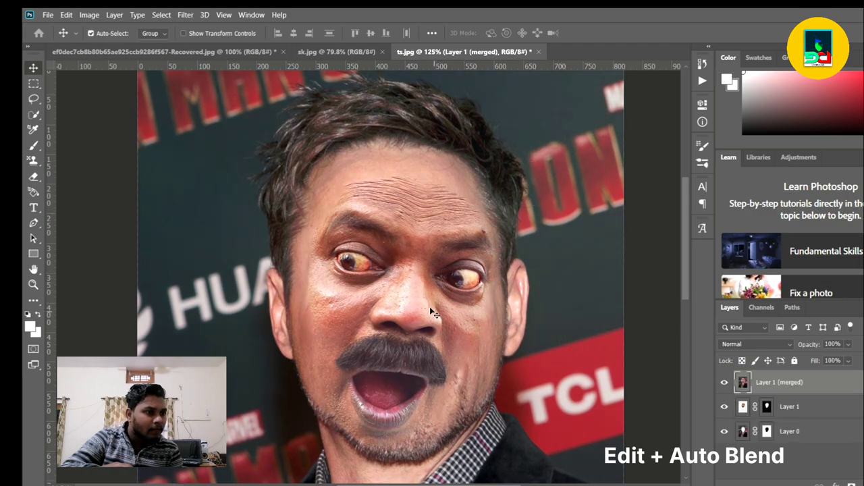
key("ctrl+0")
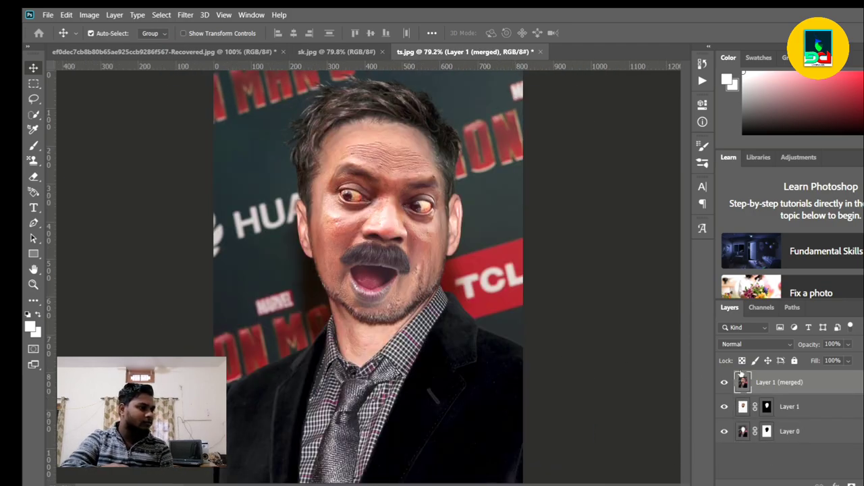